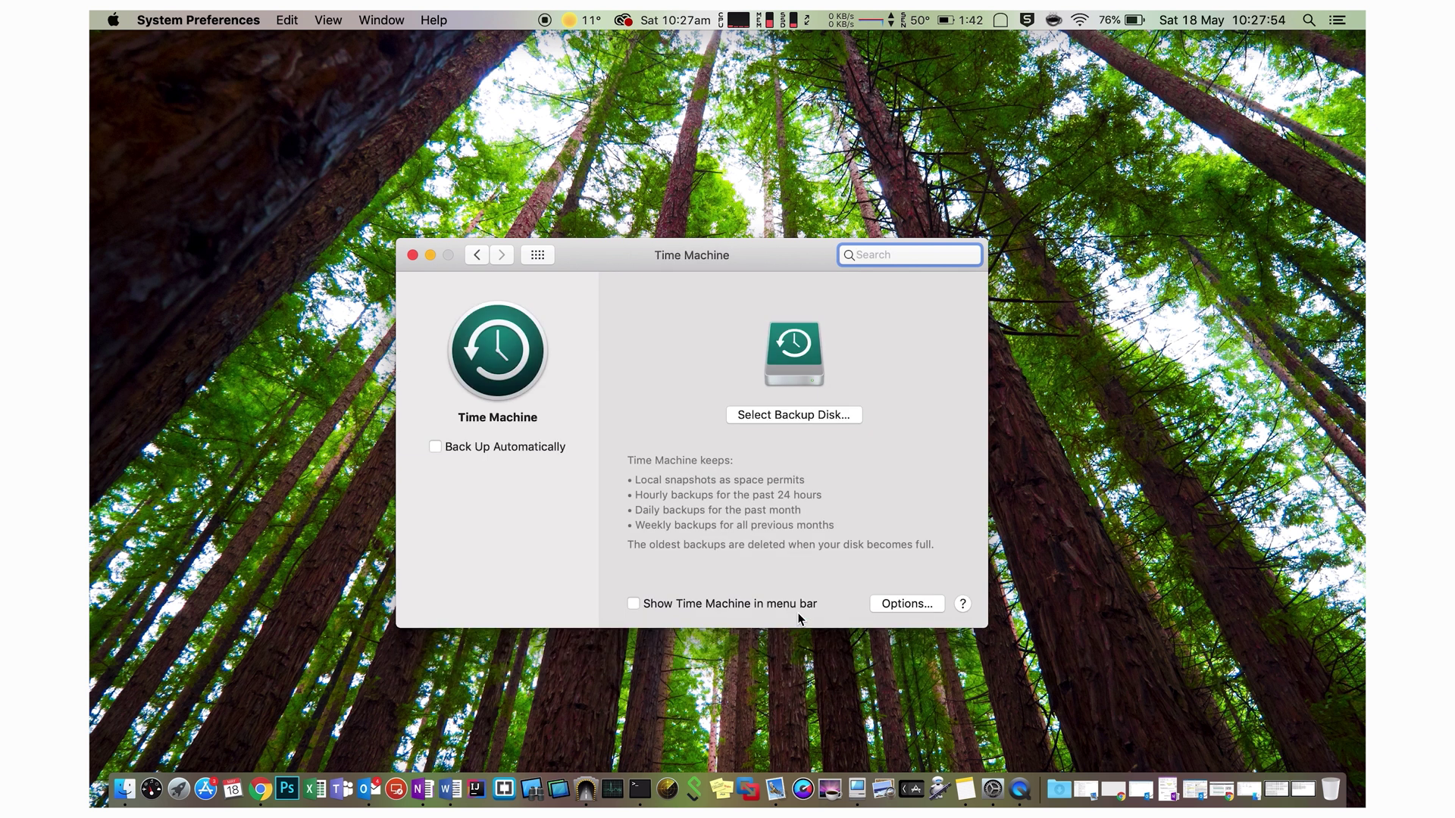
Select the Hyundai drive as the Time Machine backup disk and agree to erase it.
click(780, 421)
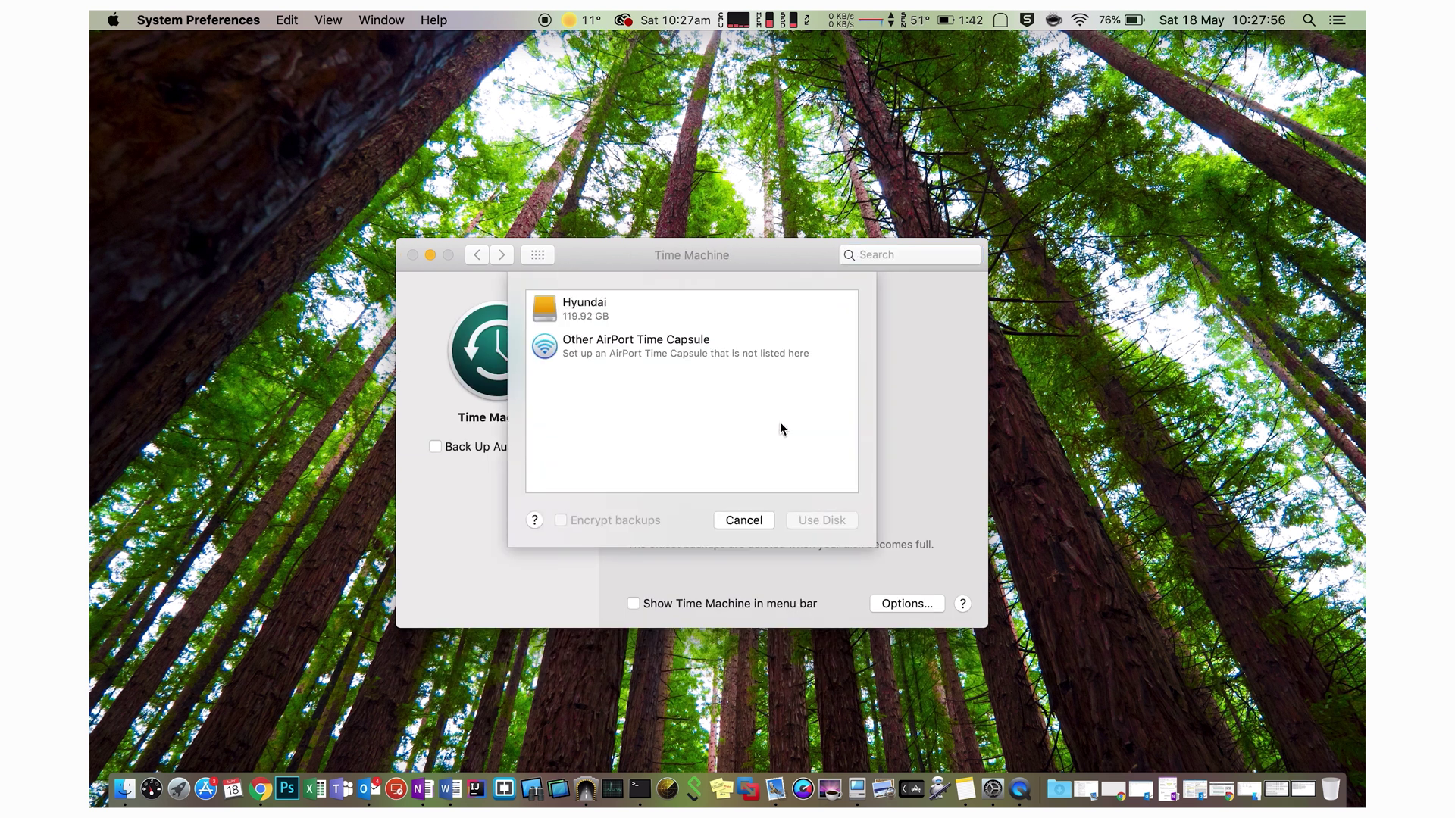
click(615, 311)
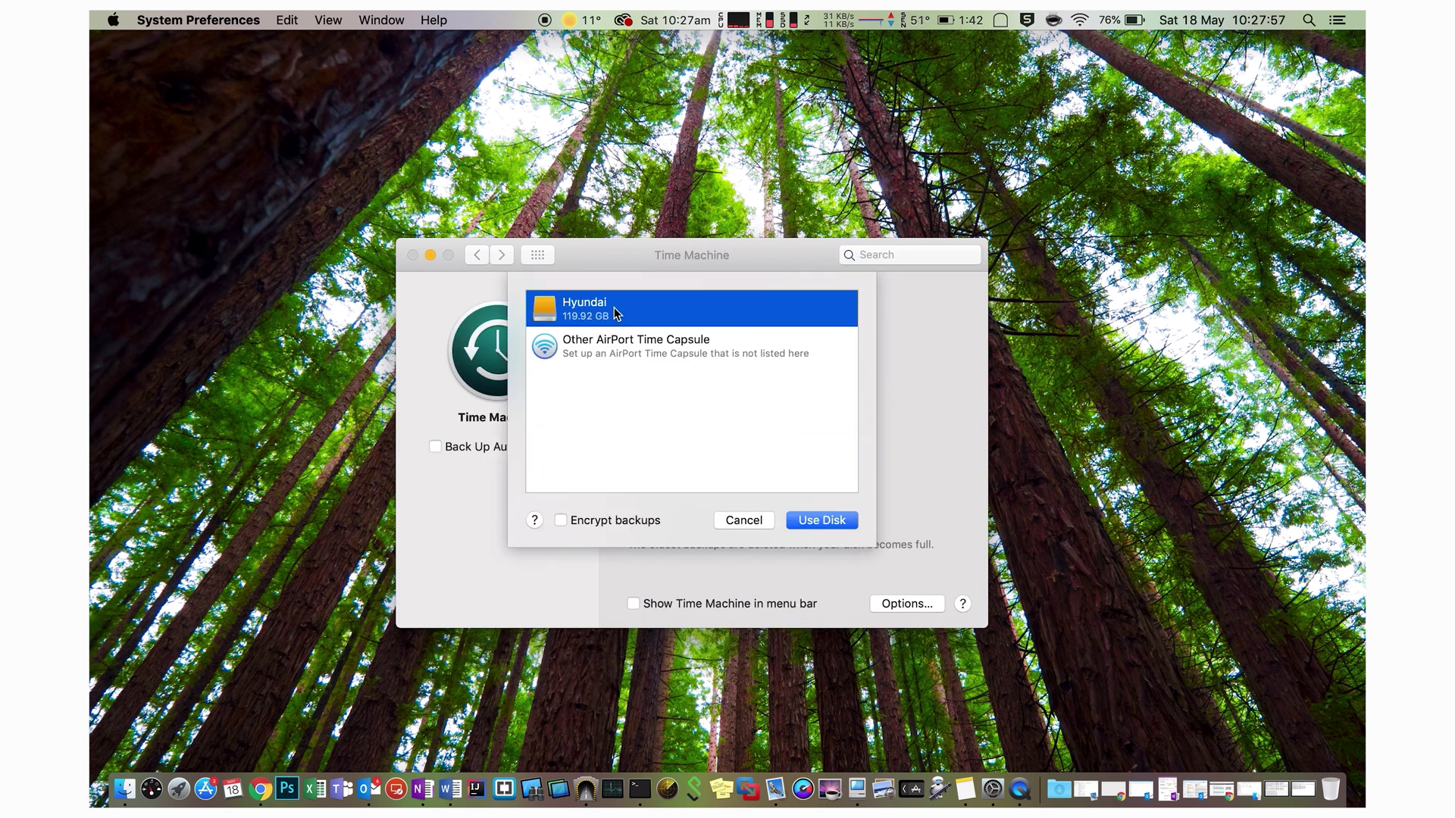
click(839, 521)
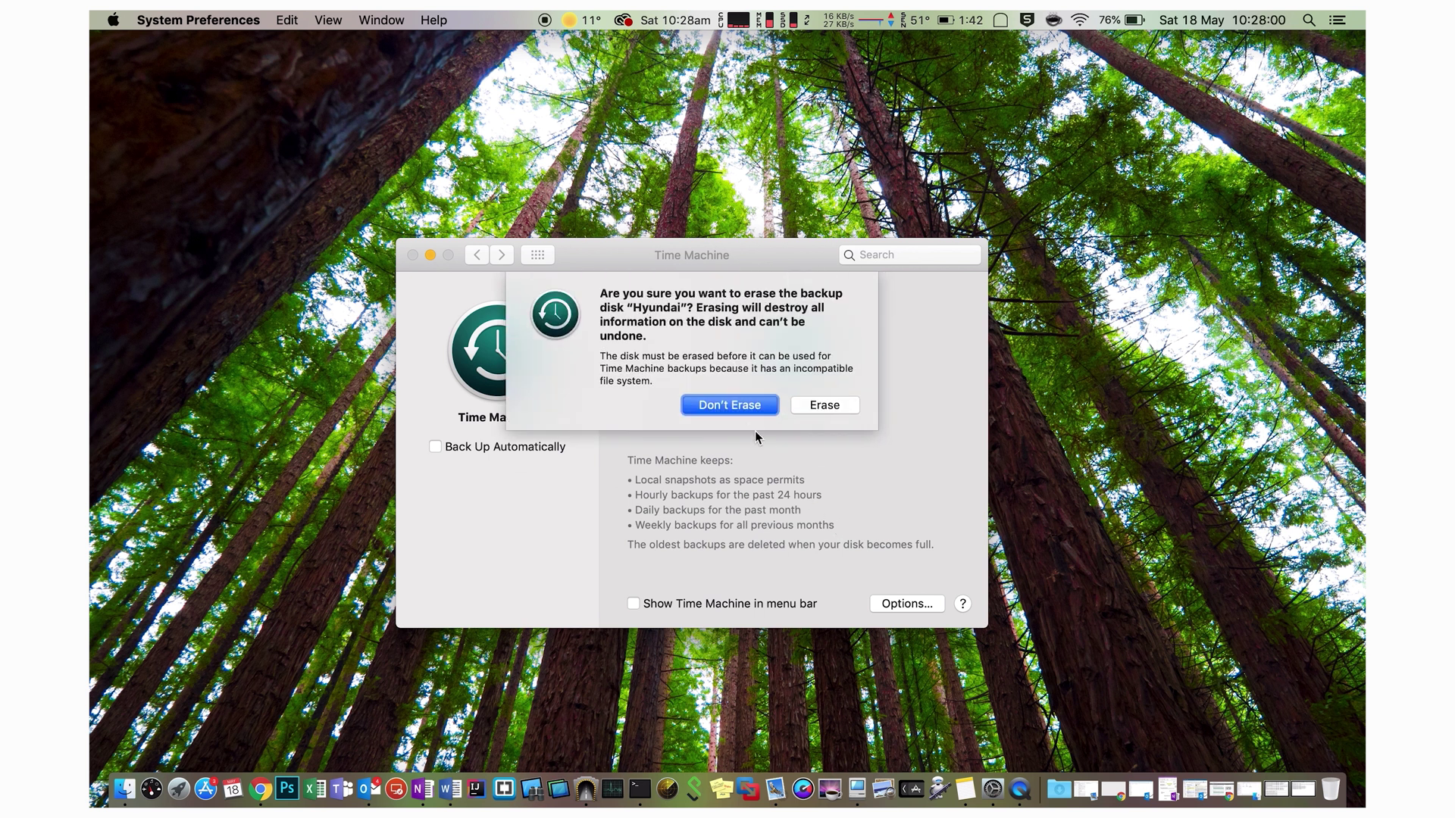
click(827, 411)
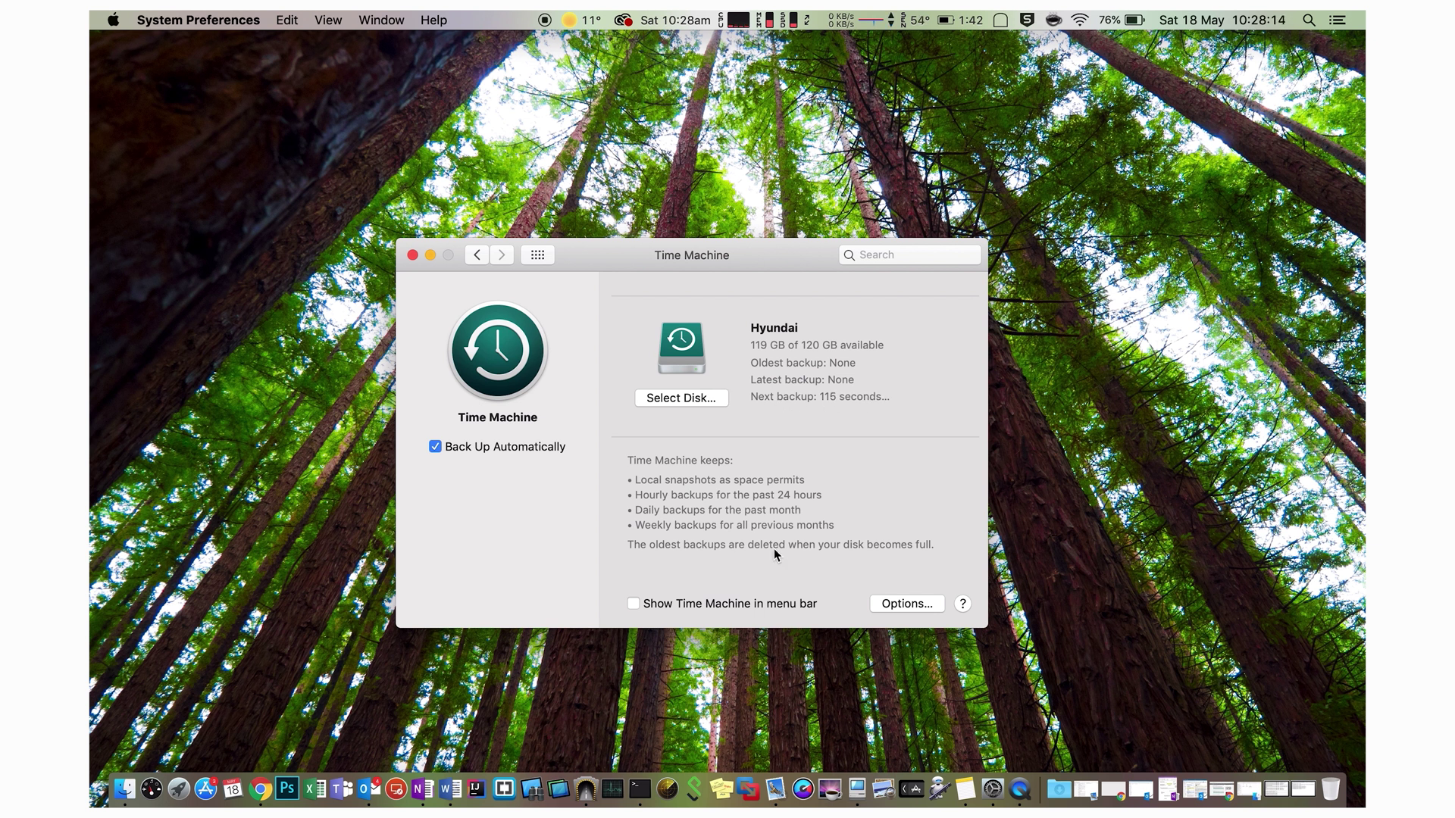
Show Time Machine in the menu bar and start an immediate backup.
click(705, 606)
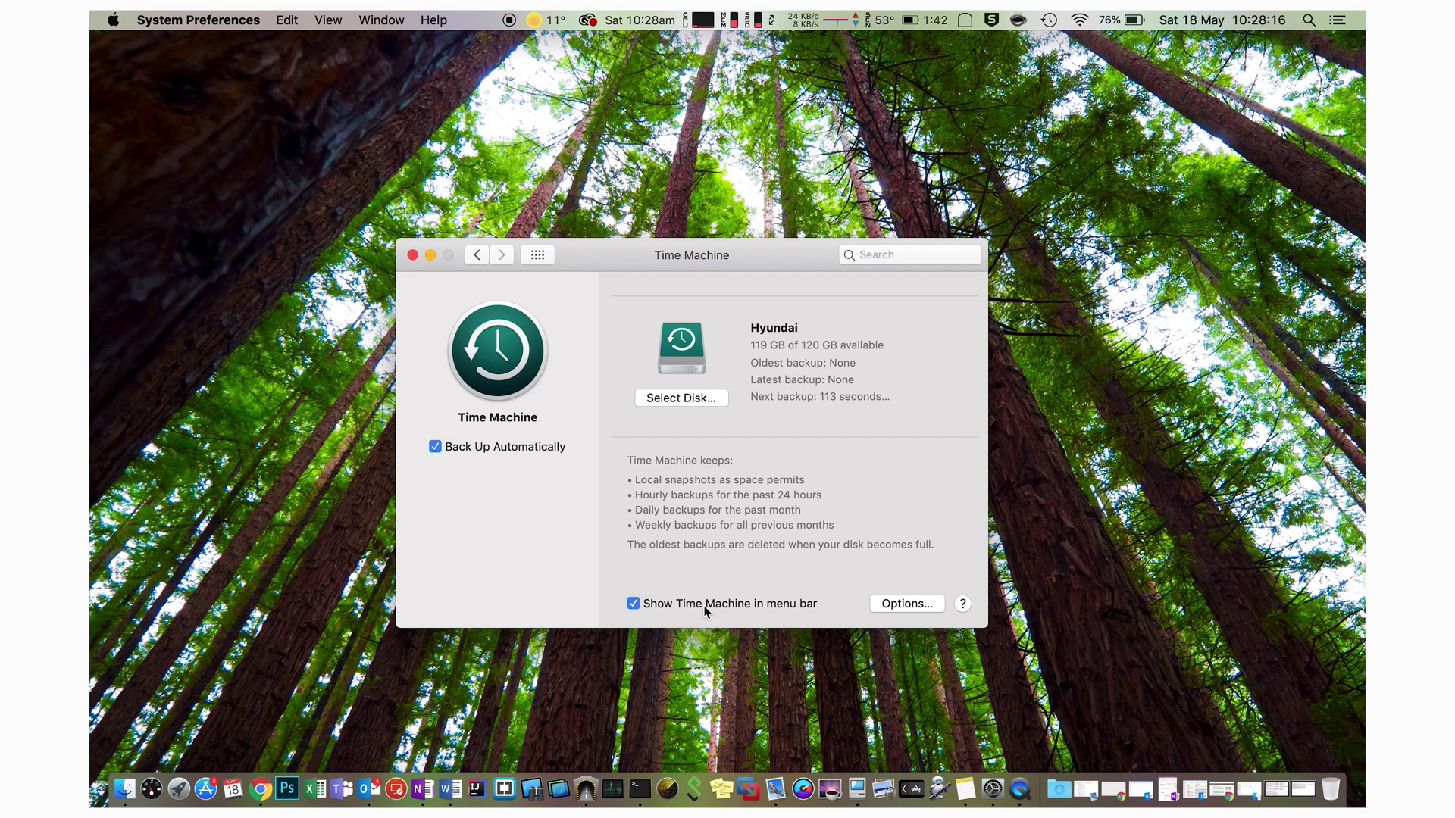
click(1050, 21)
click(1088, 70)
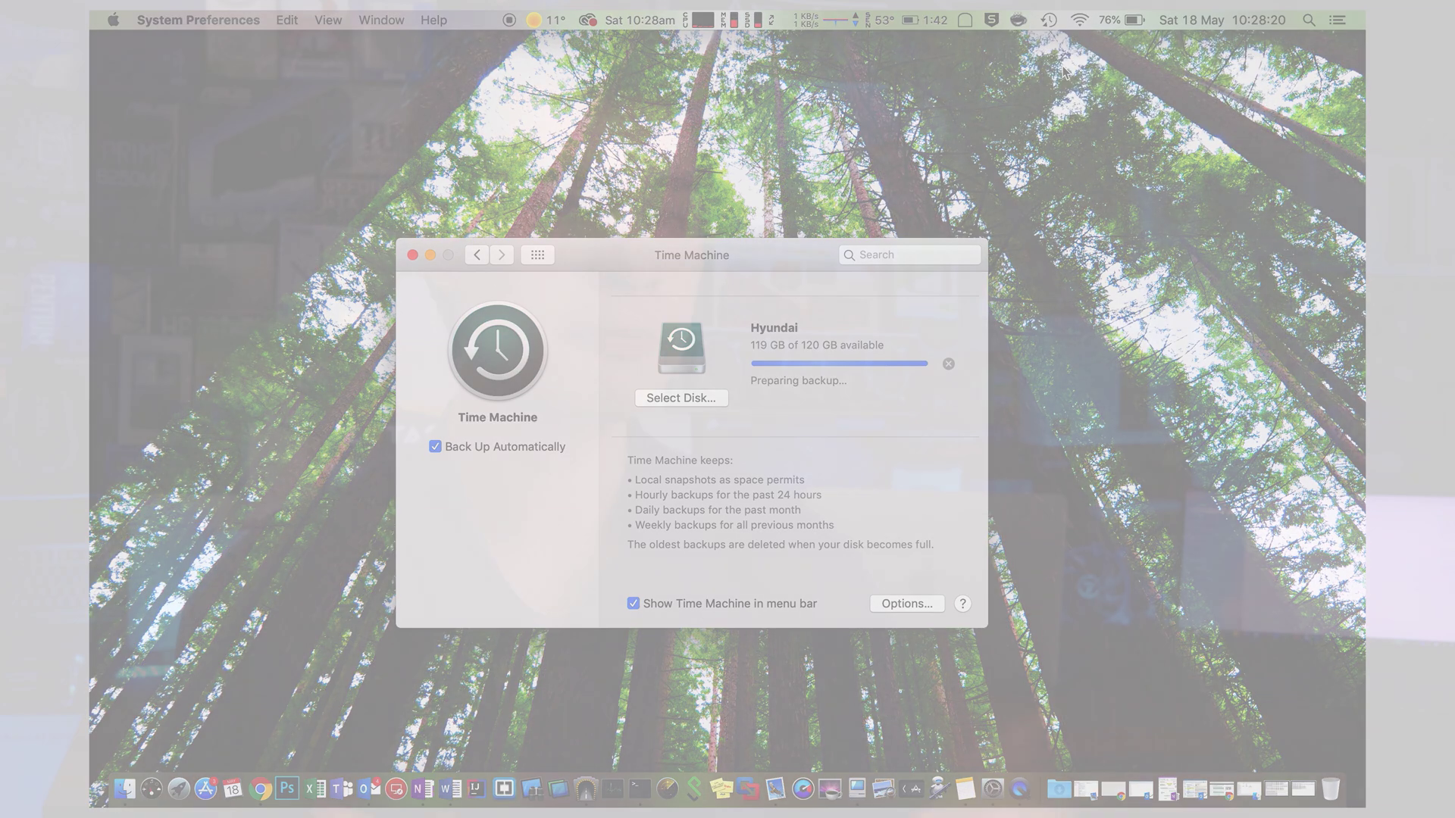
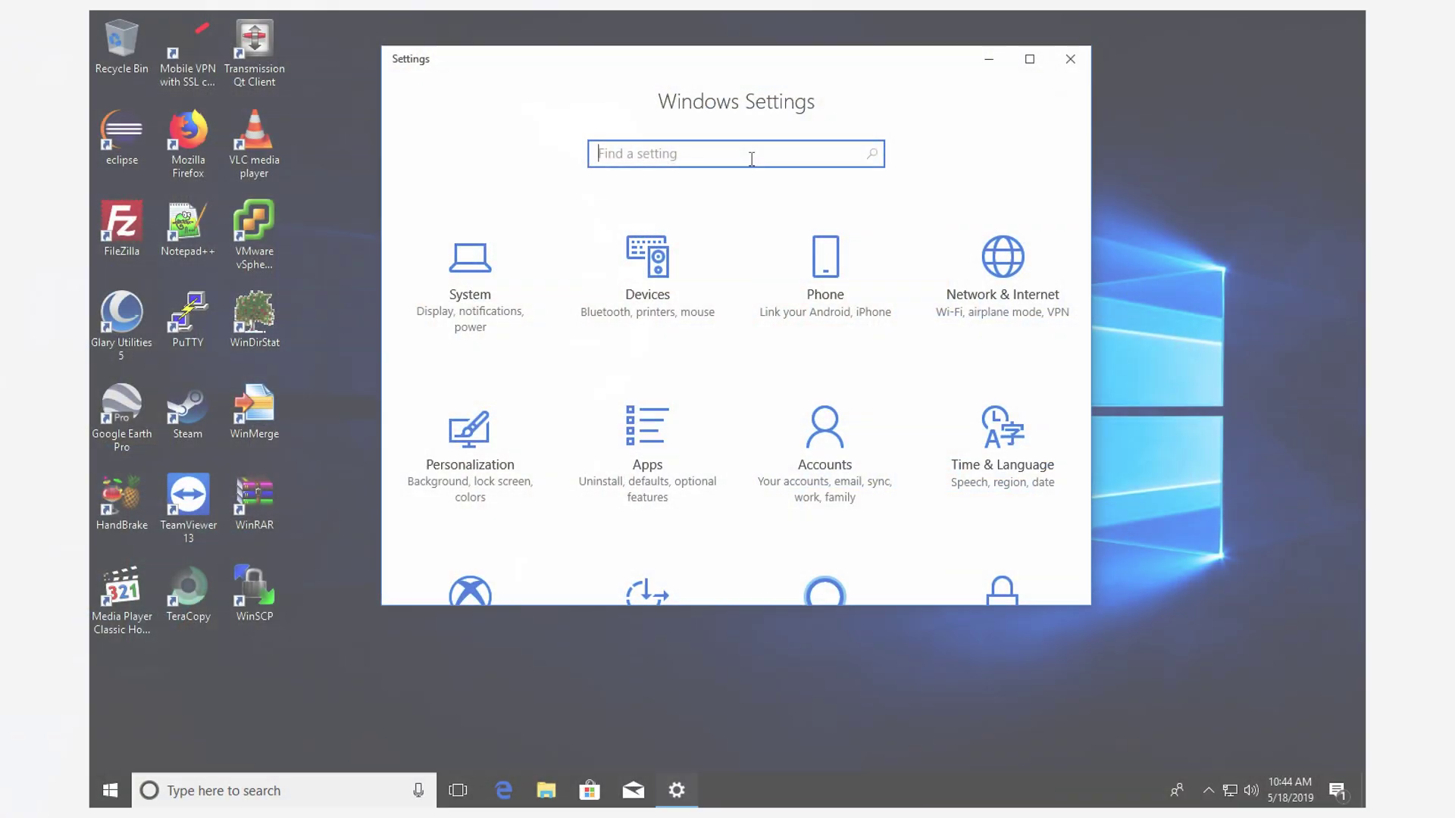
In Windows Settings, find the backup settings and add the backup (E:) drive for File History.
text(back)
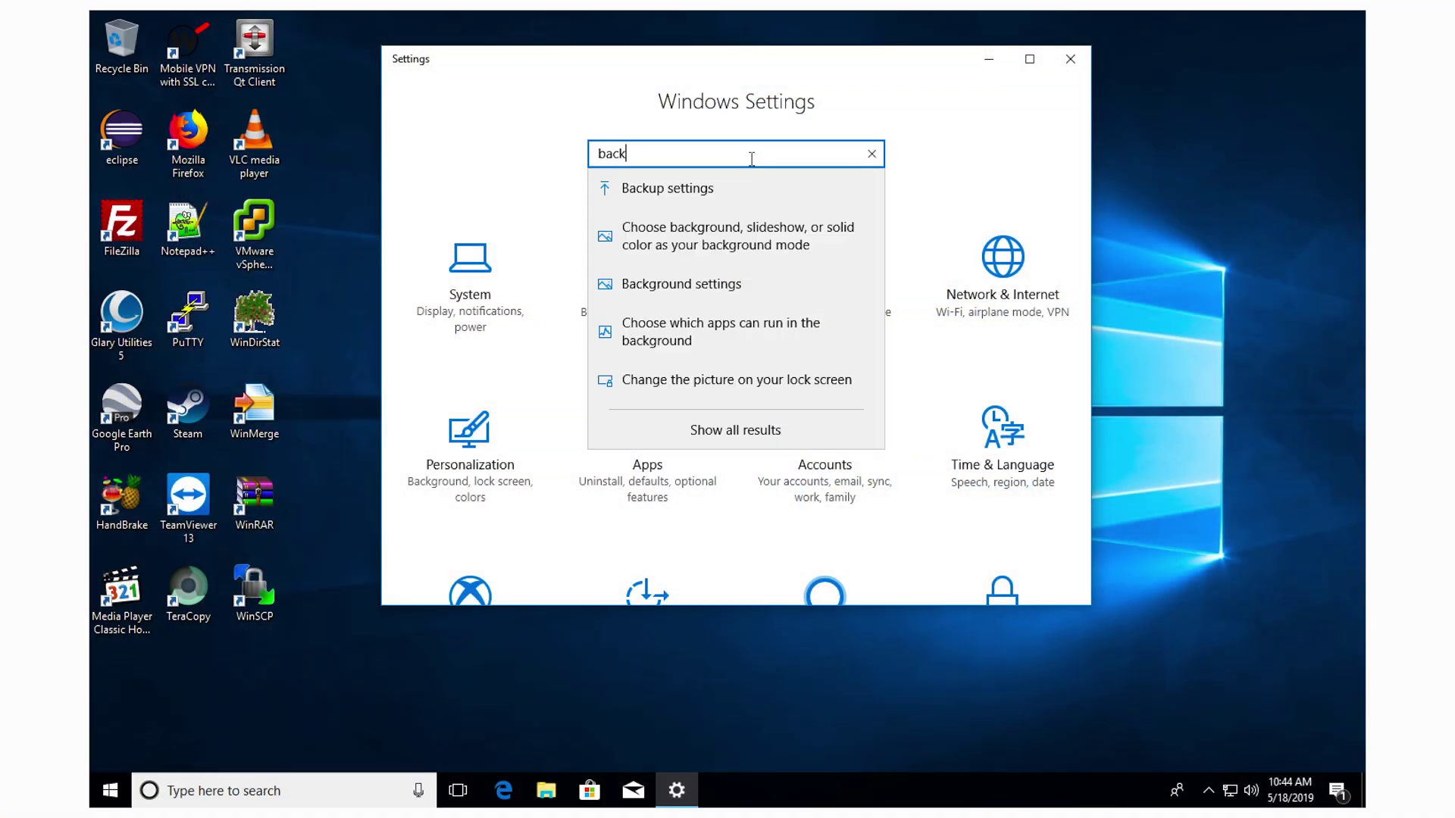
click(675, 194)
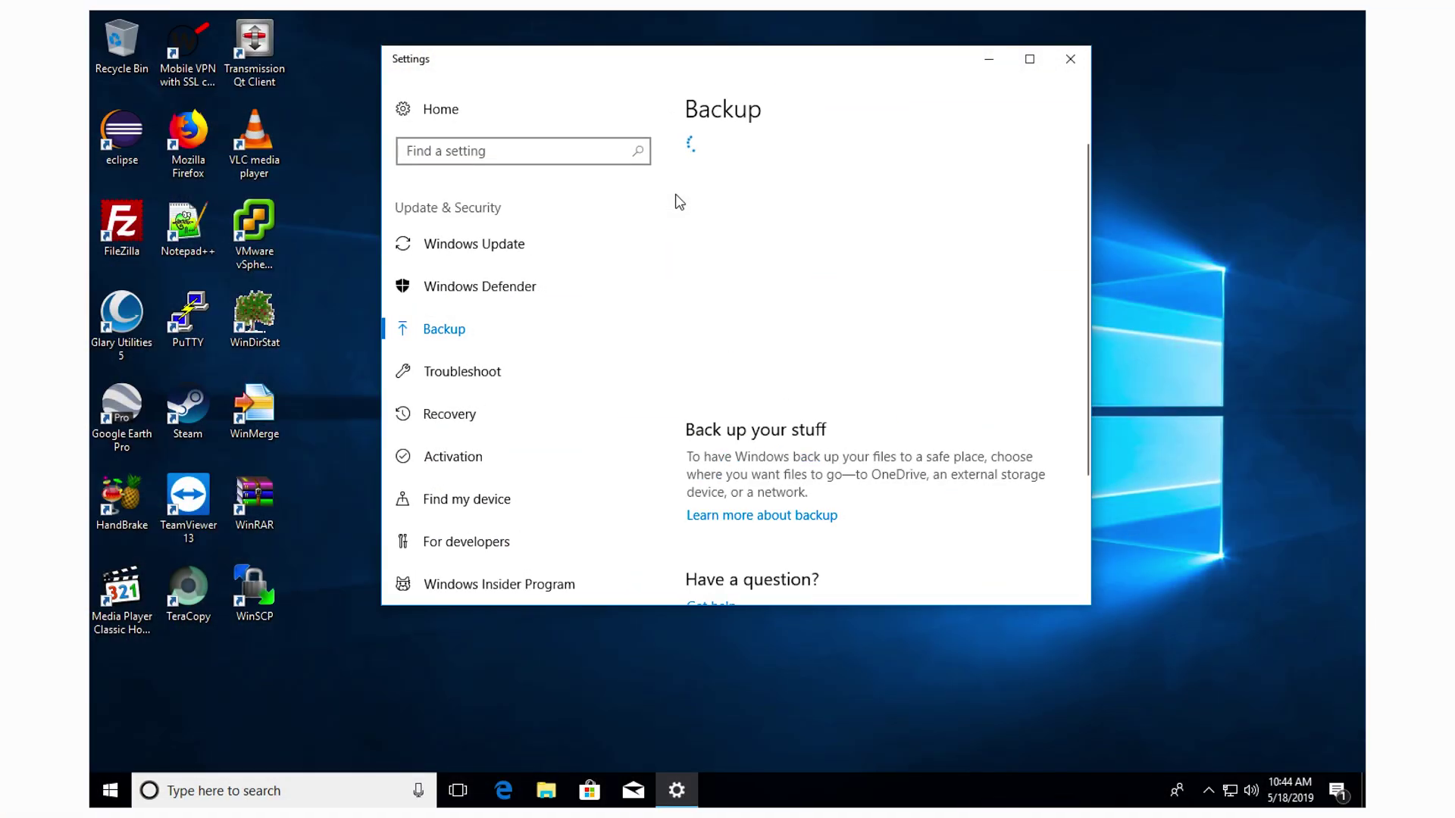
click(707, 226)
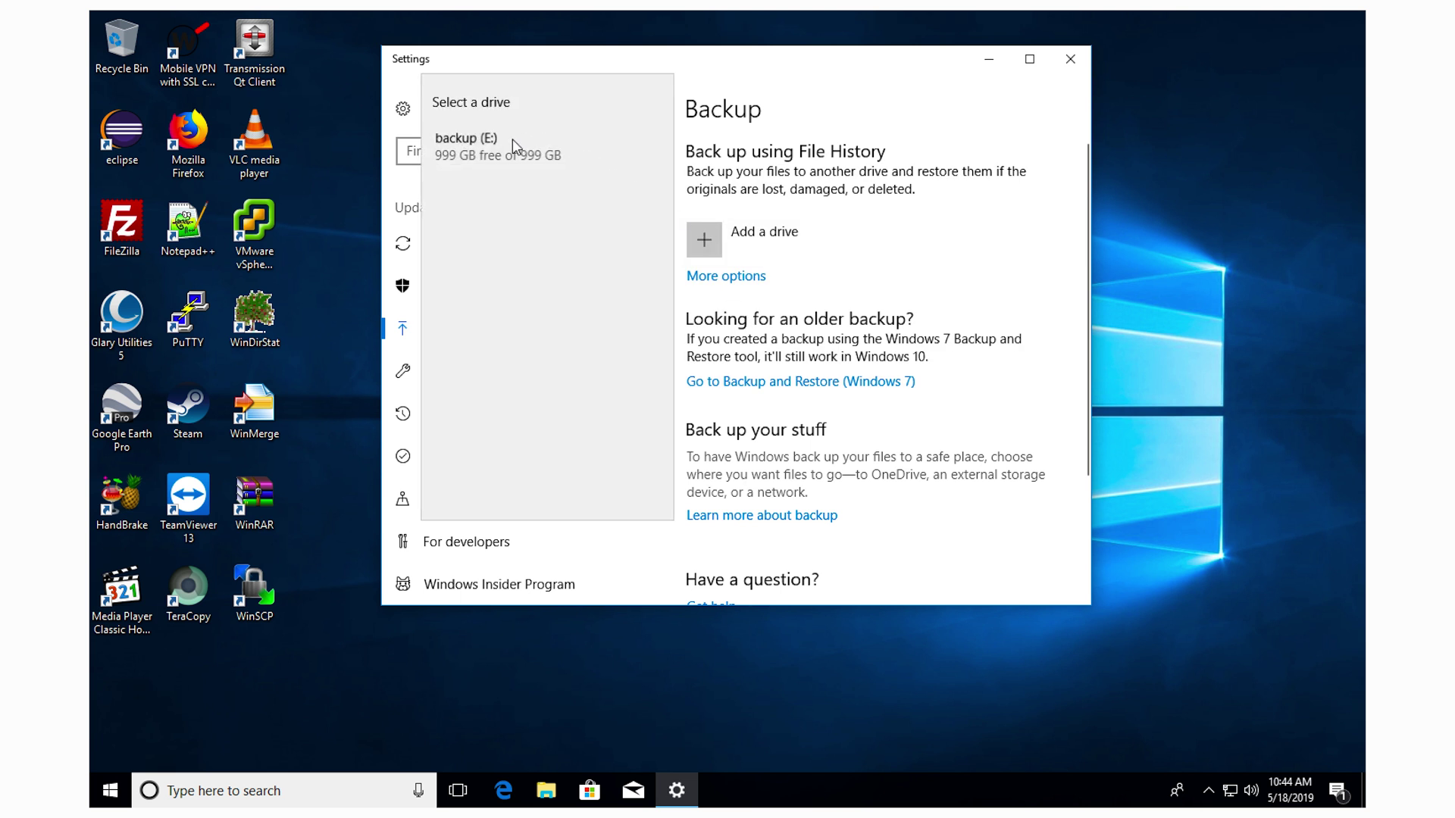
click(513, 139)
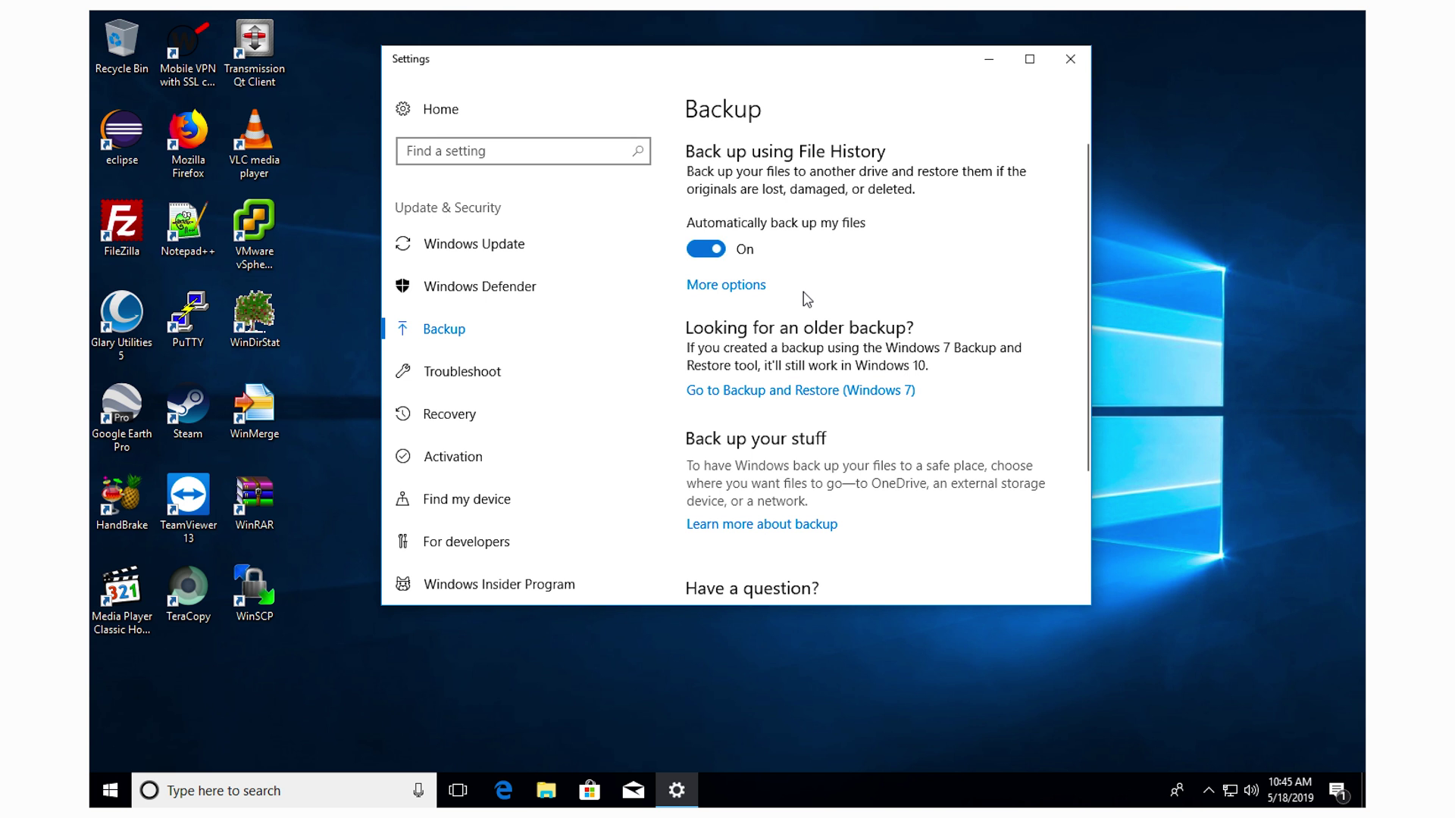
Set File History to back up files daily and keep the backups for 6 months.
click(724, 287)
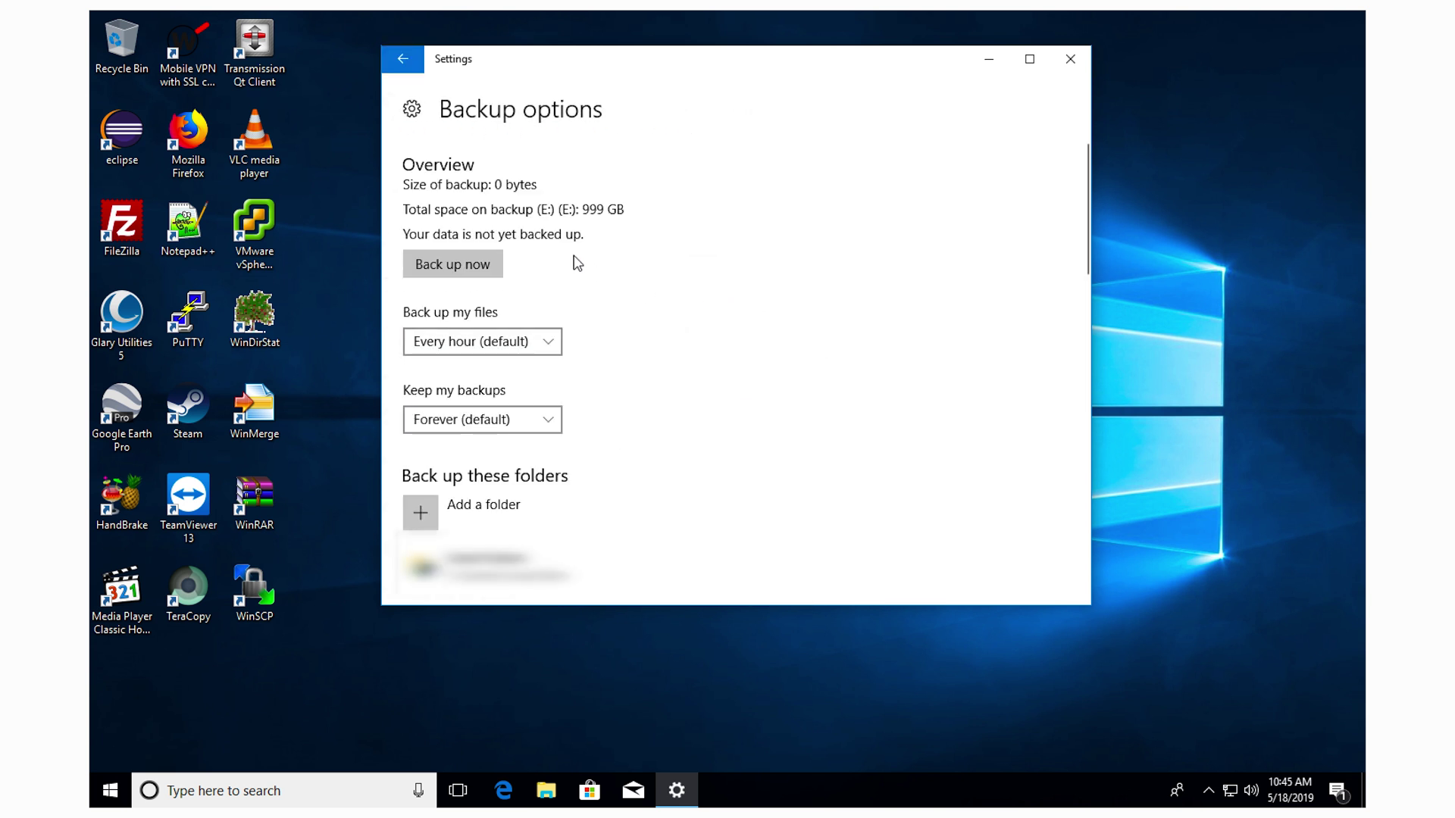
click(491, 330)
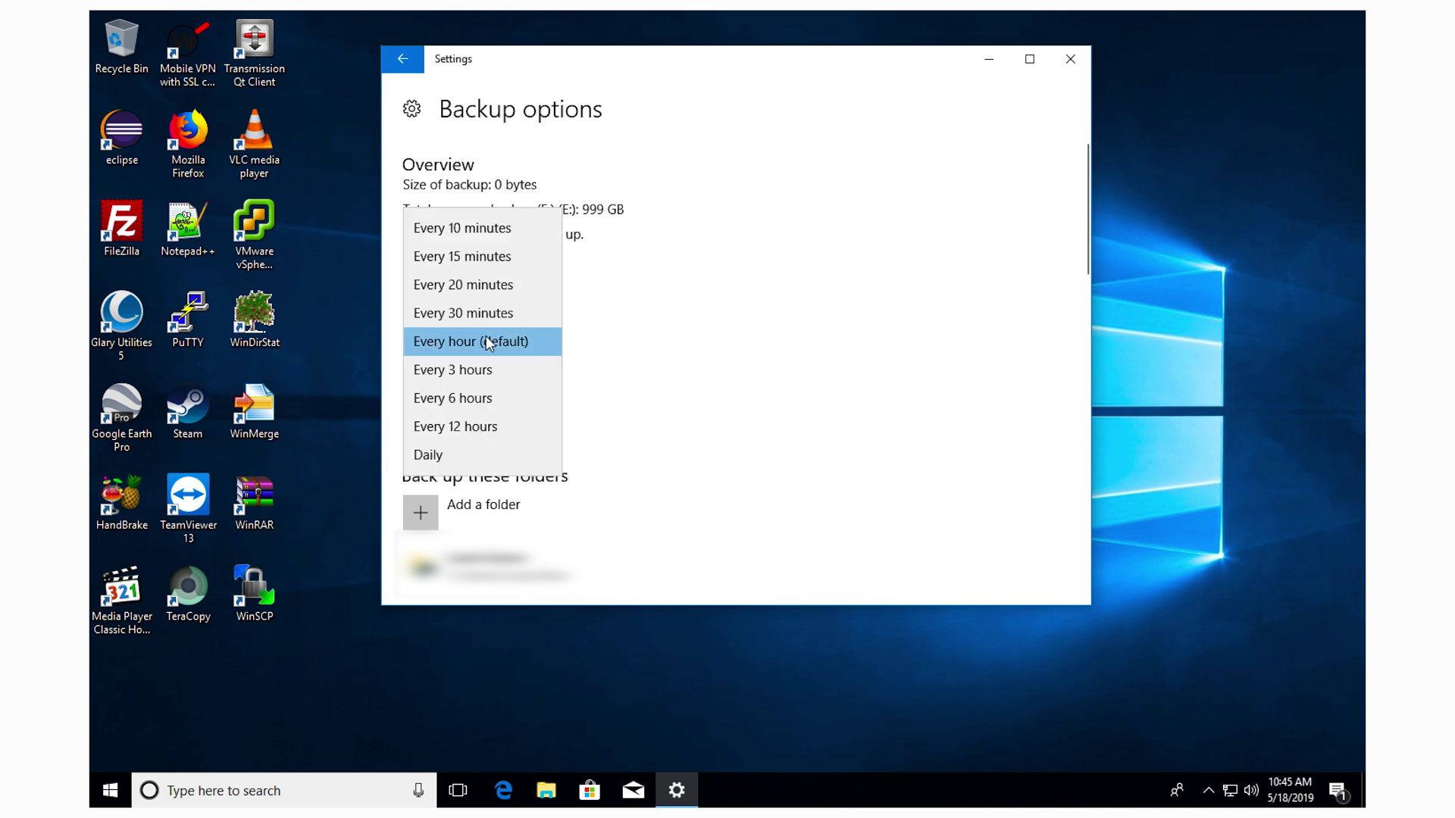
click(506, 451)
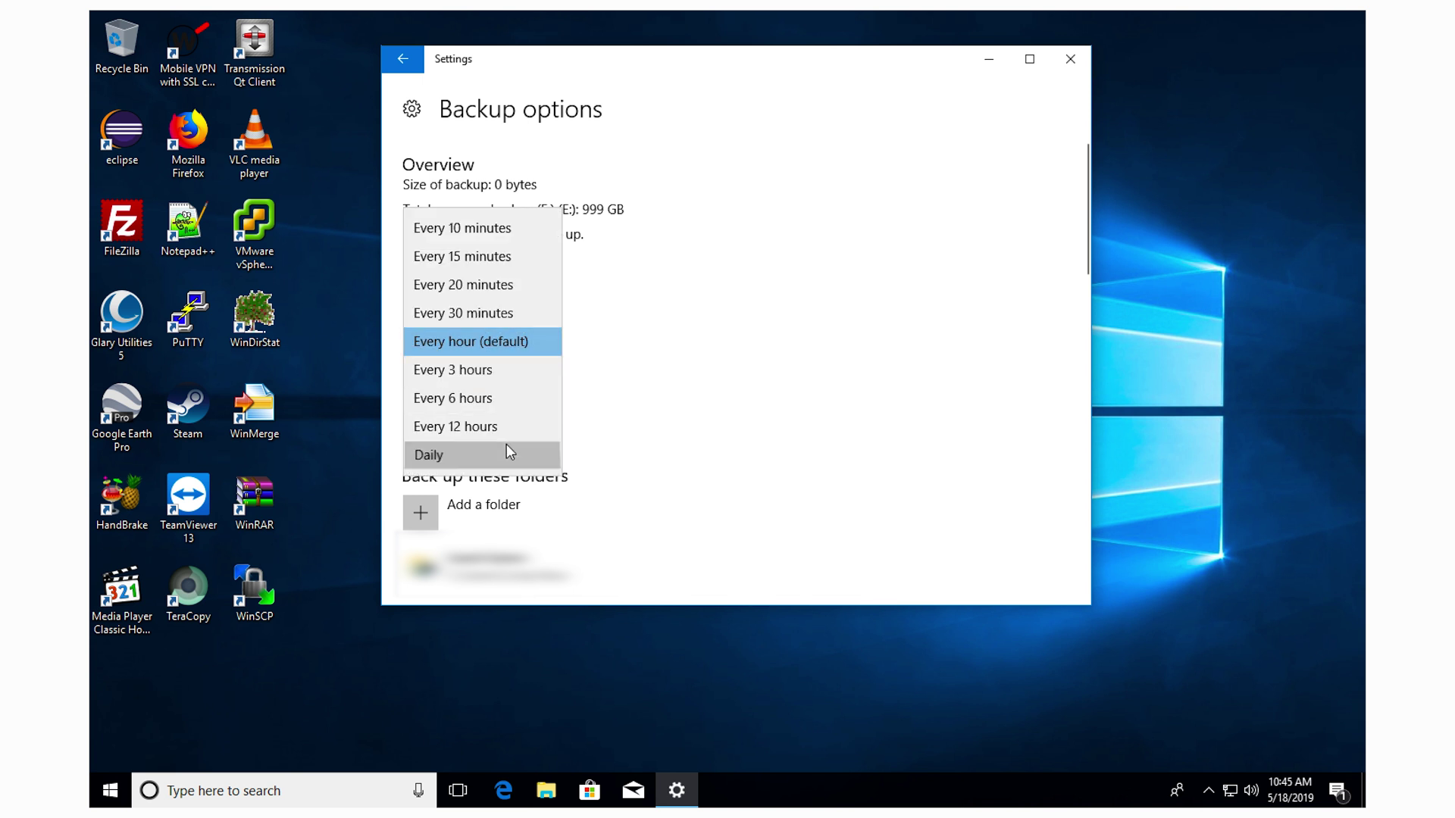
click(502, 431)
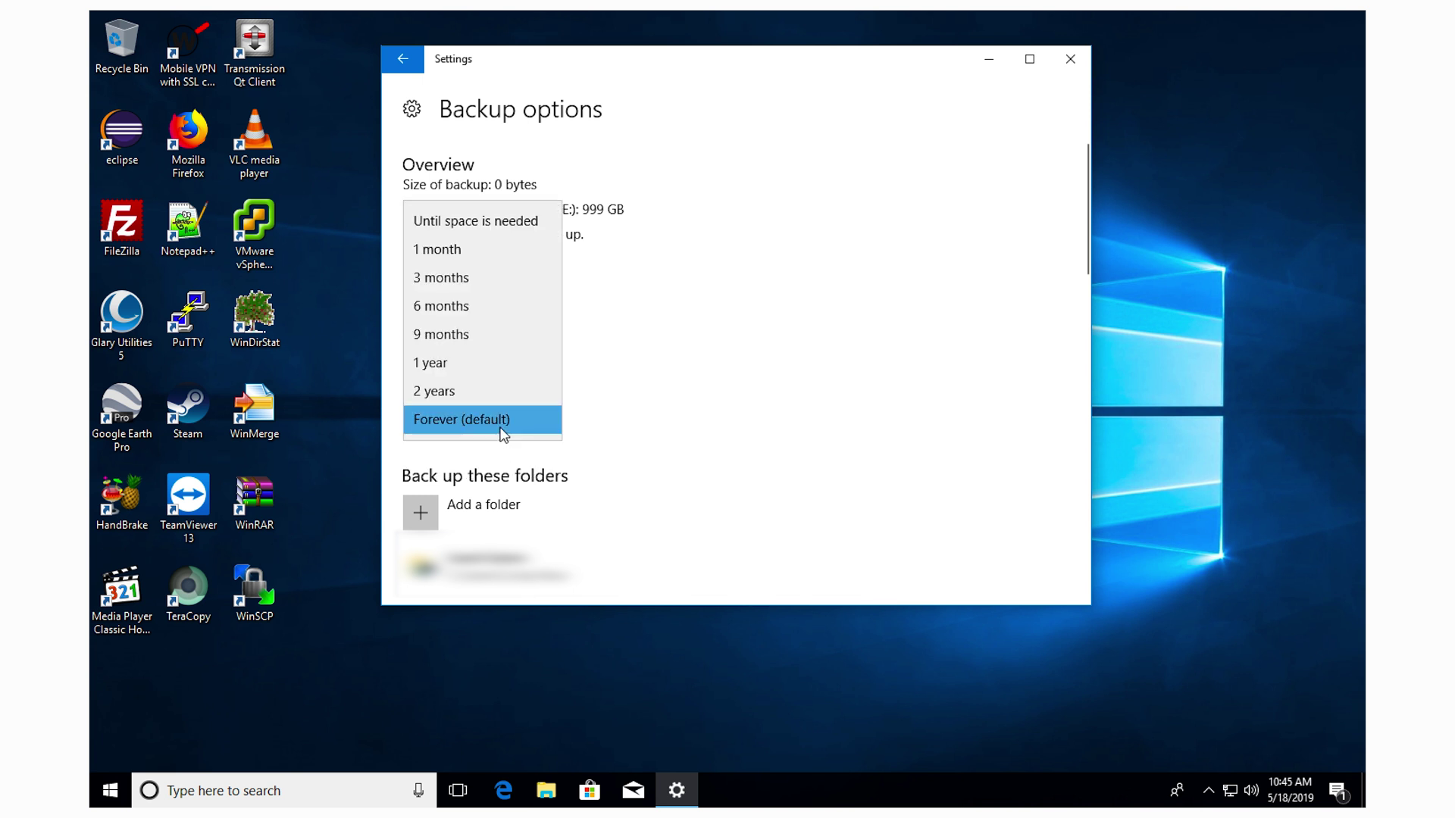
click(503, 305)
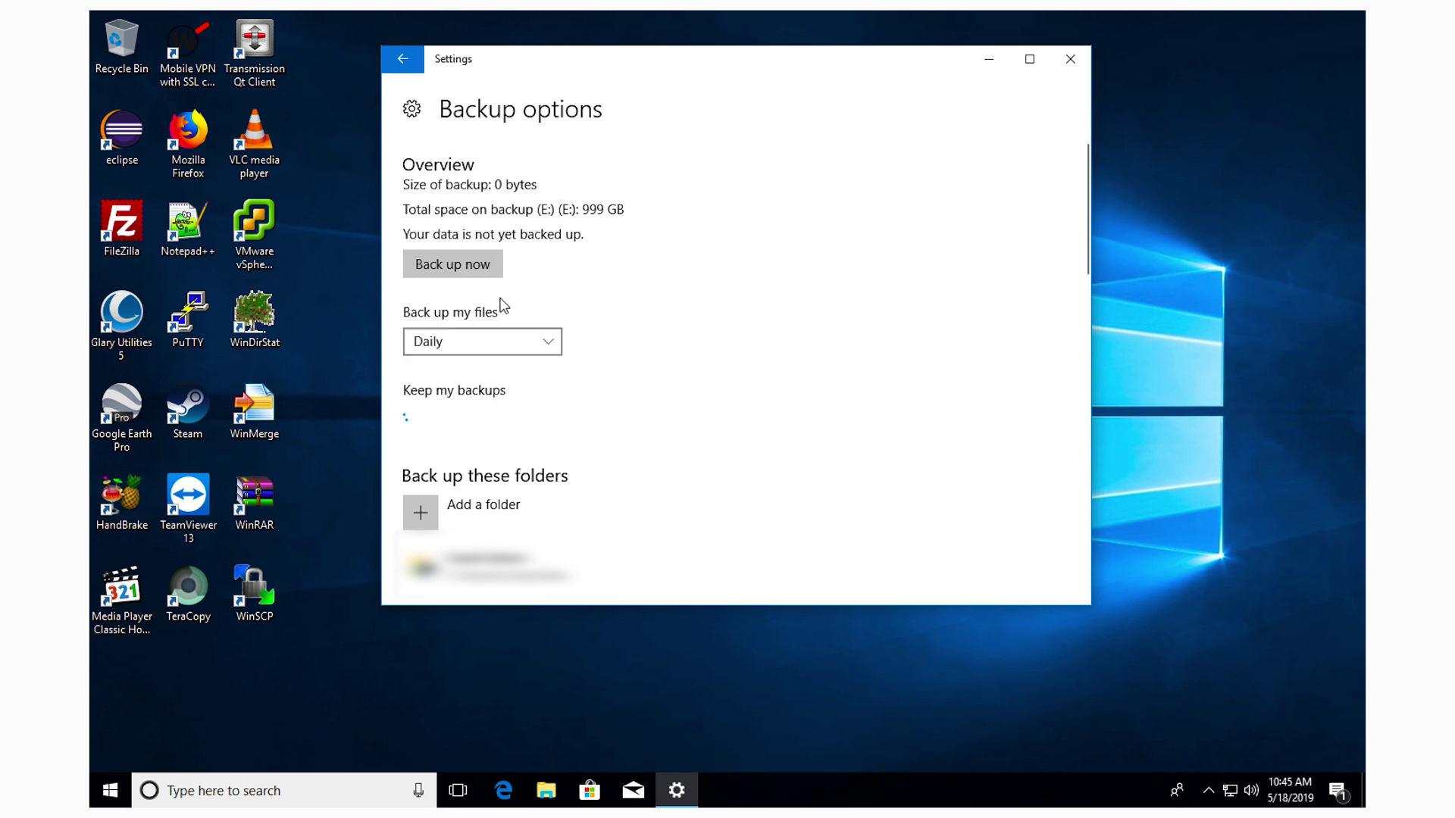
scroll(502, 475, down, 5)
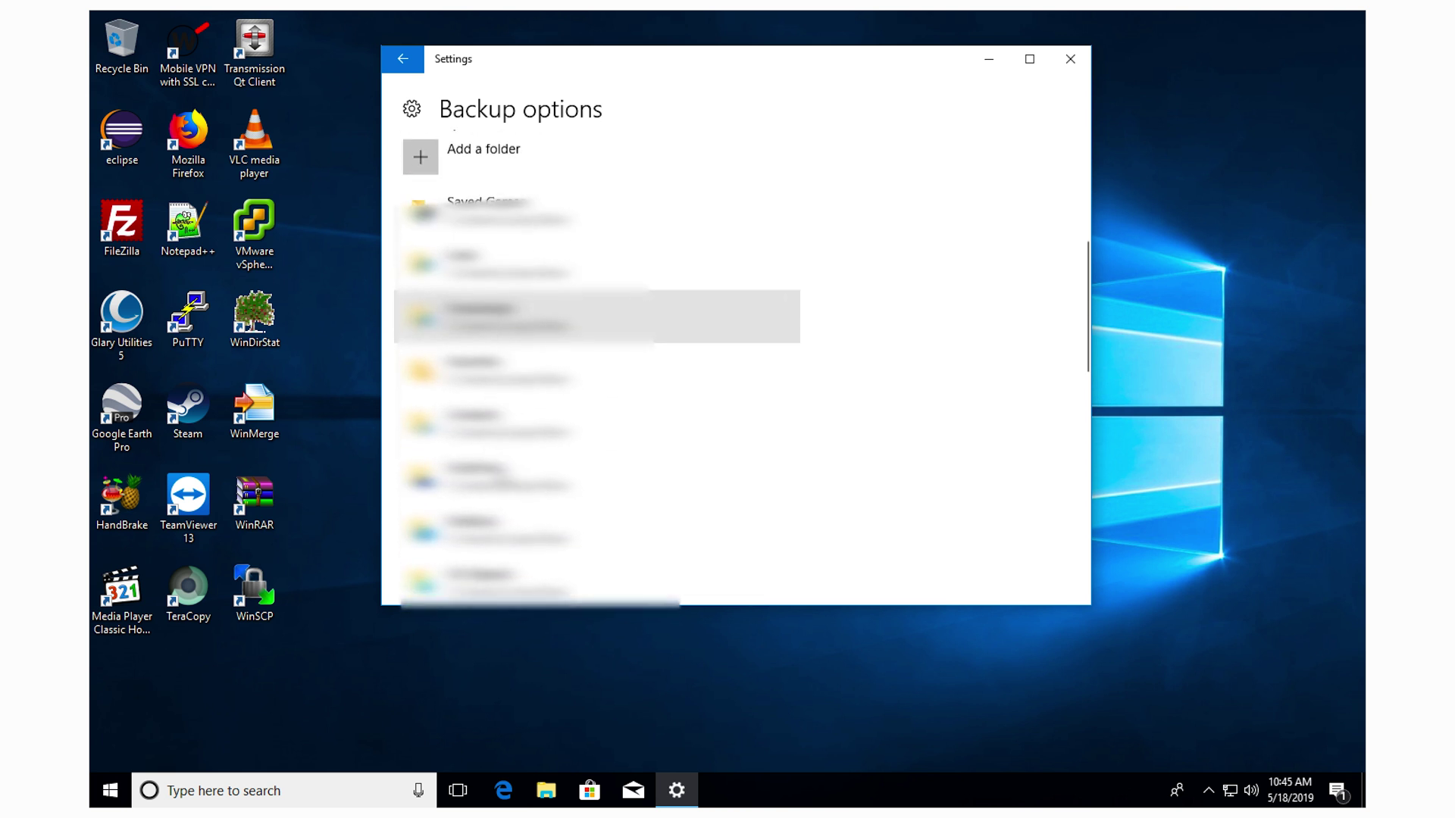
scroll(502, 475, up, 5)
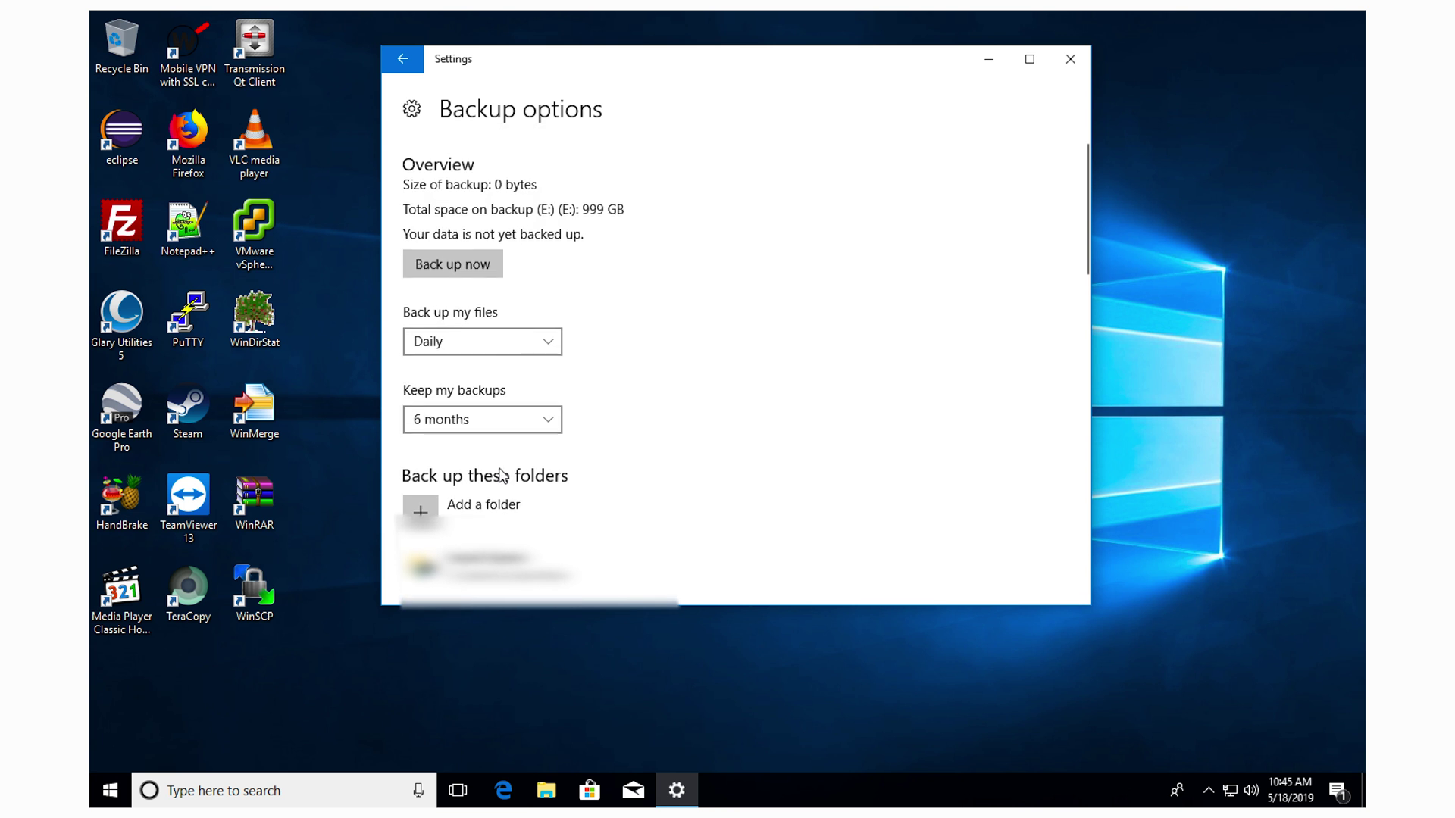
scroll(476, 500, down, 10)
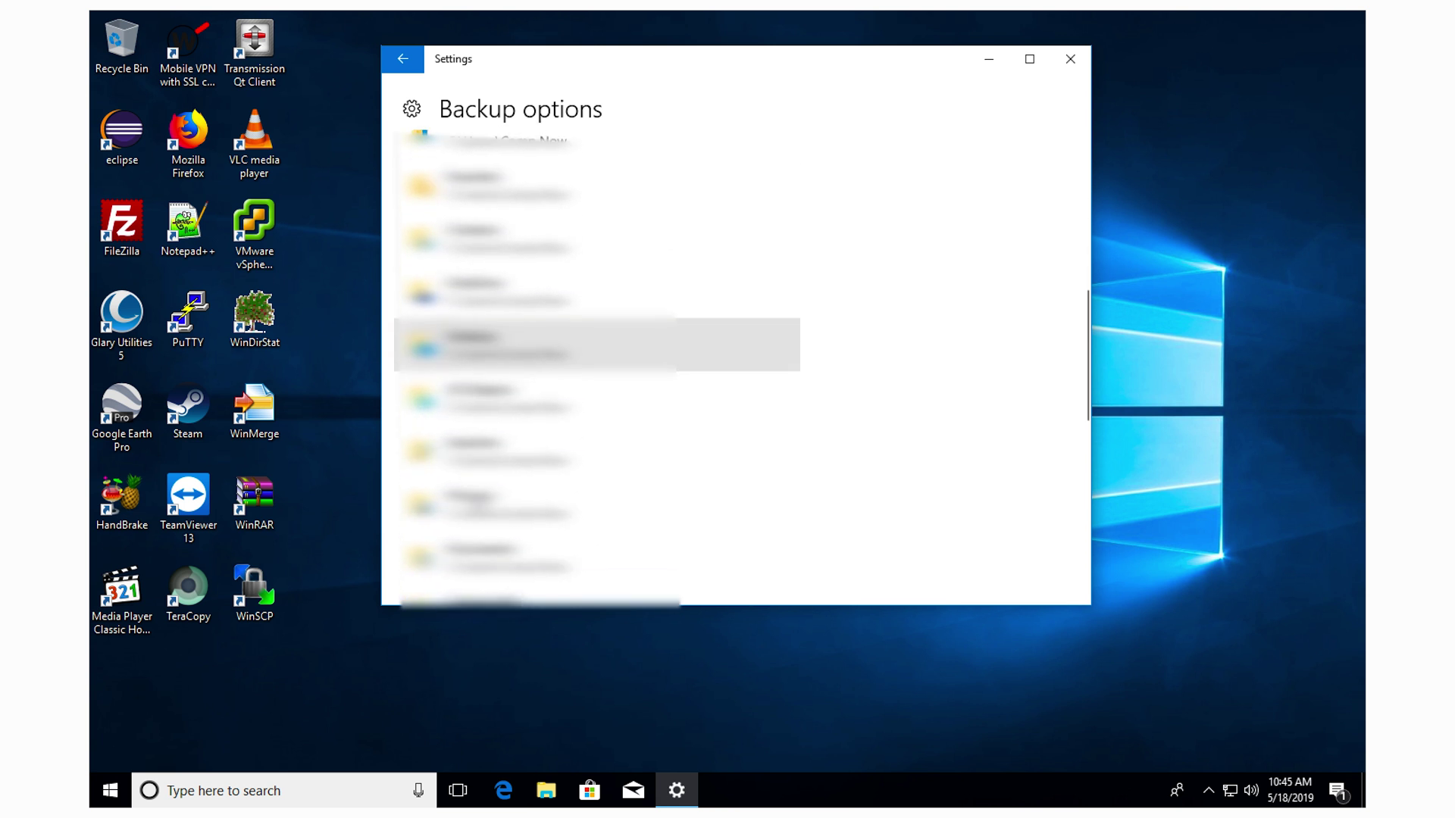
scroll(667, 504, down, 3)
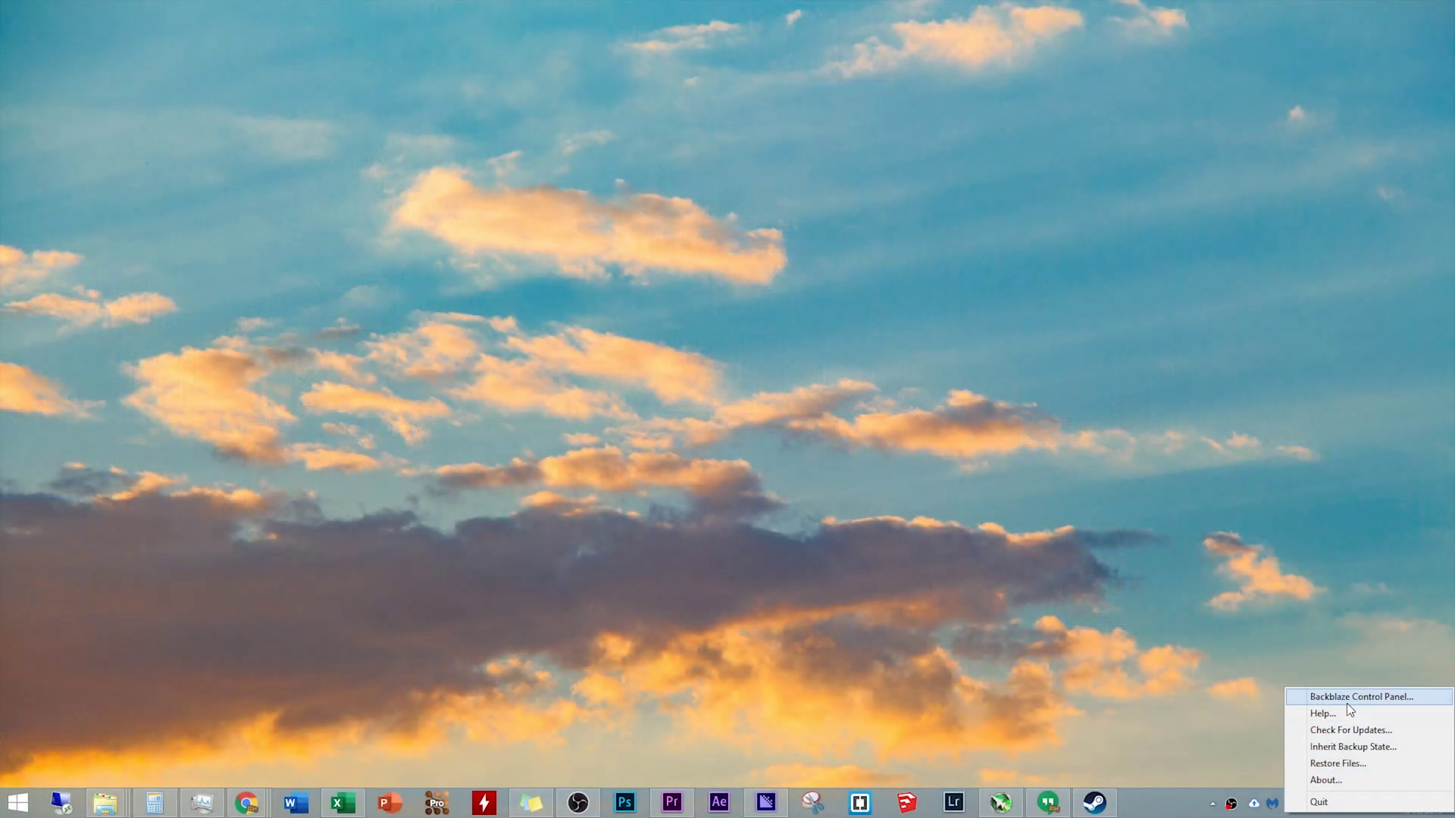
Open the settings from the Backblaze Control Panel and include the Z:\ drive in the backup.
click(1349, 697)
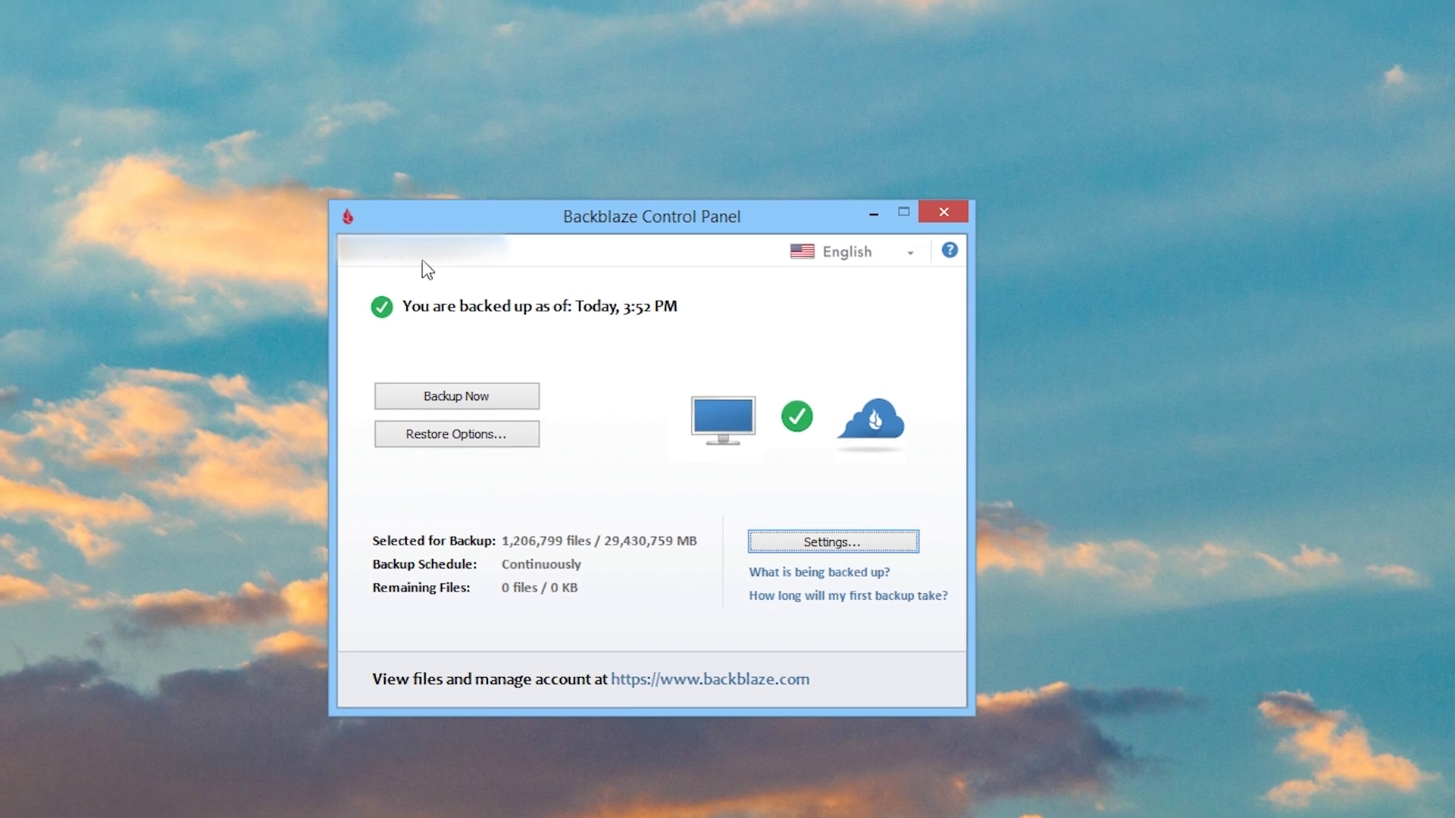
click(898, 582)
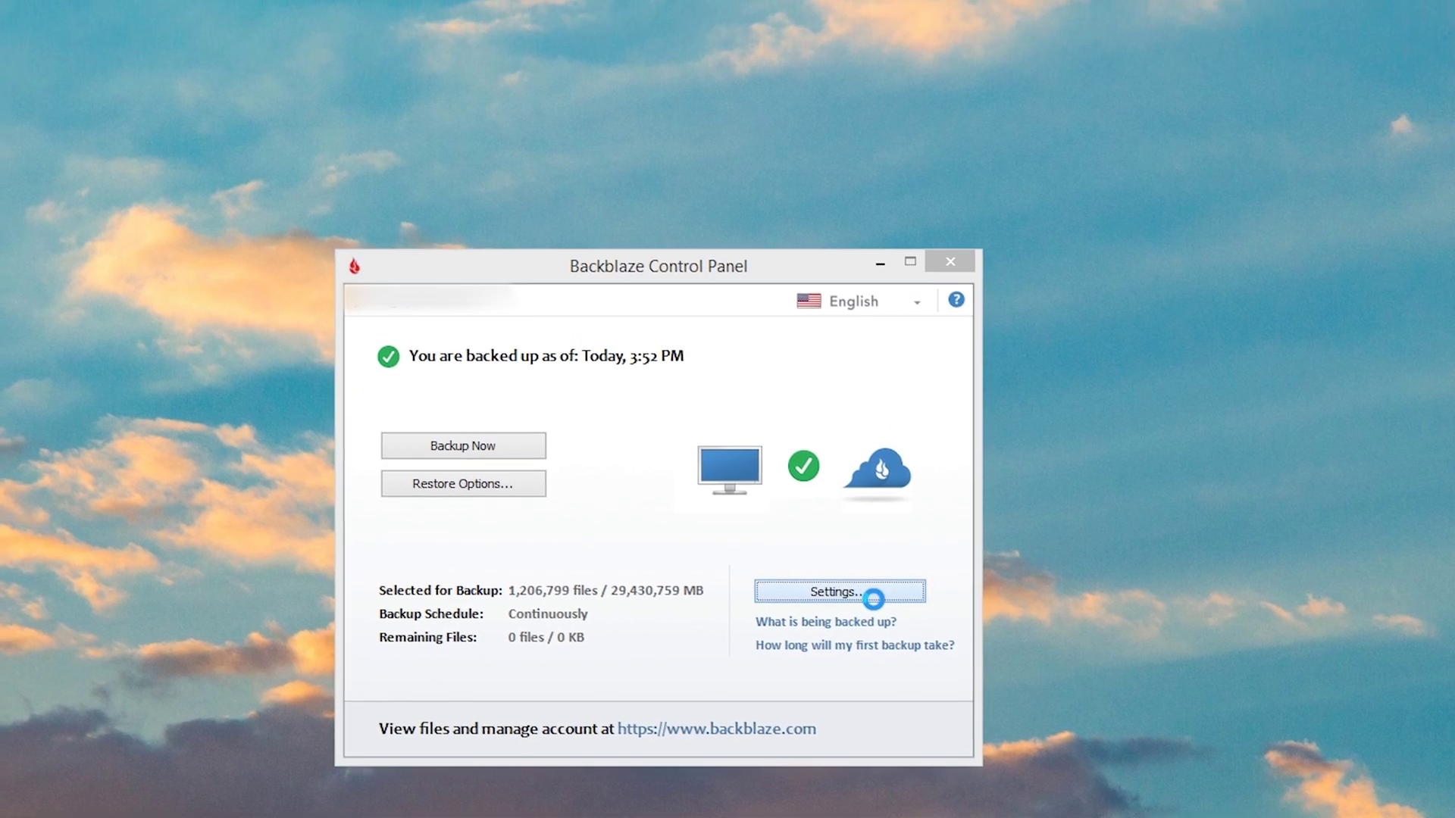
scroll(905, 470, down, 2)
click(887, 474)
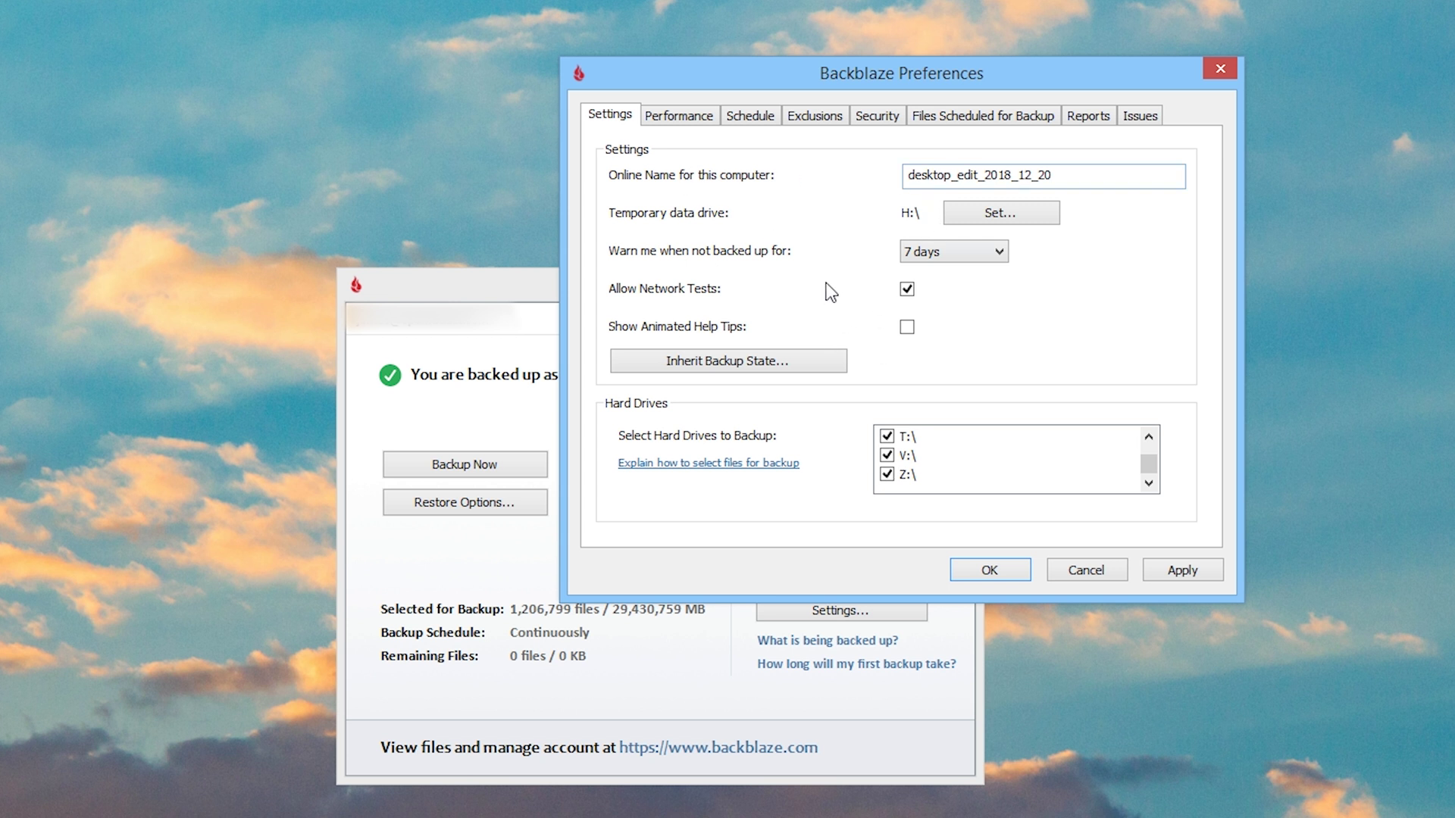
Clear the entire list of file types excluded from the Backblaze backup.
click(815, 115)
click(890, 430)
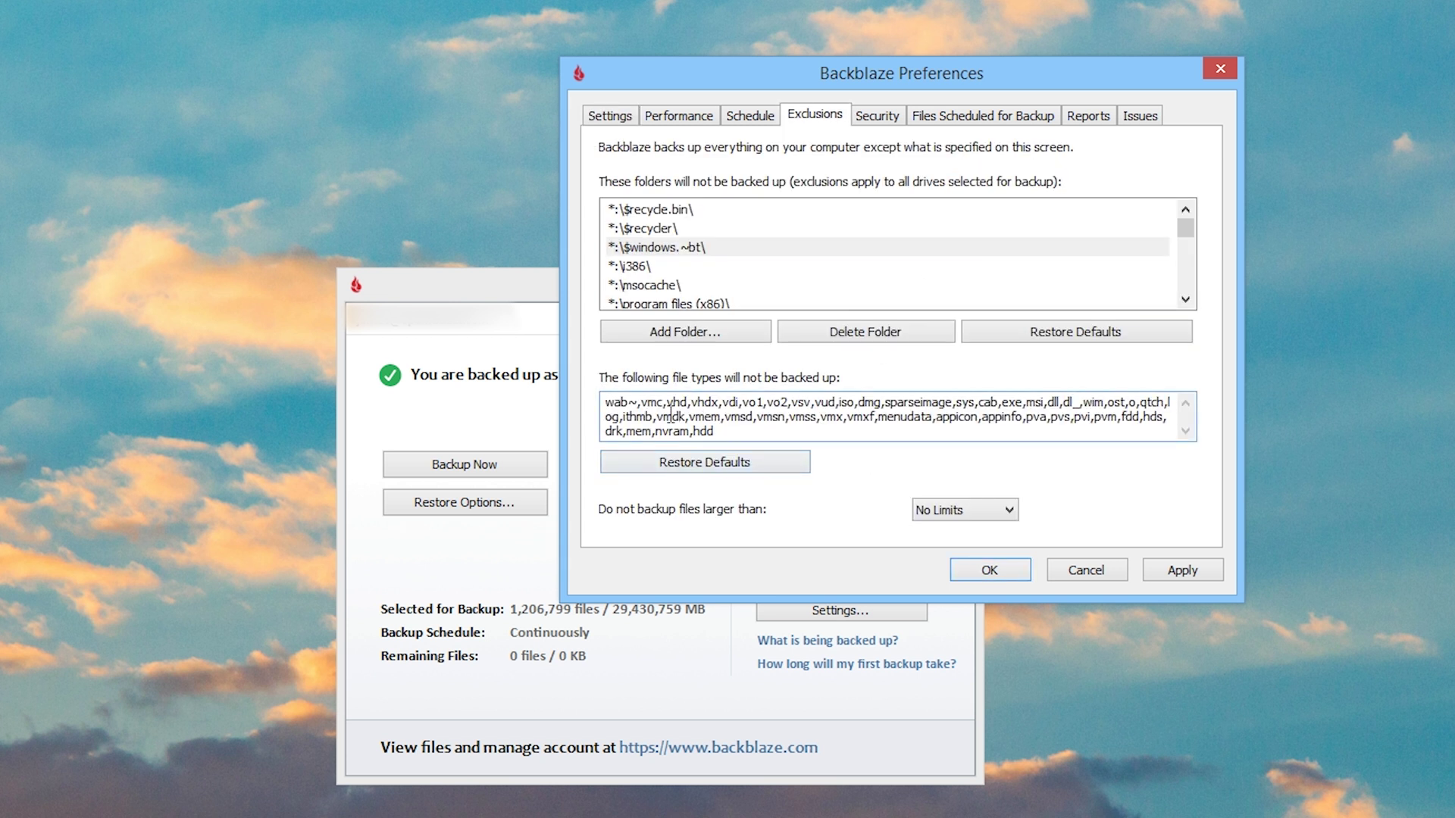
key(ctrl+a)
click(712, 417)
key(ctrl+a)
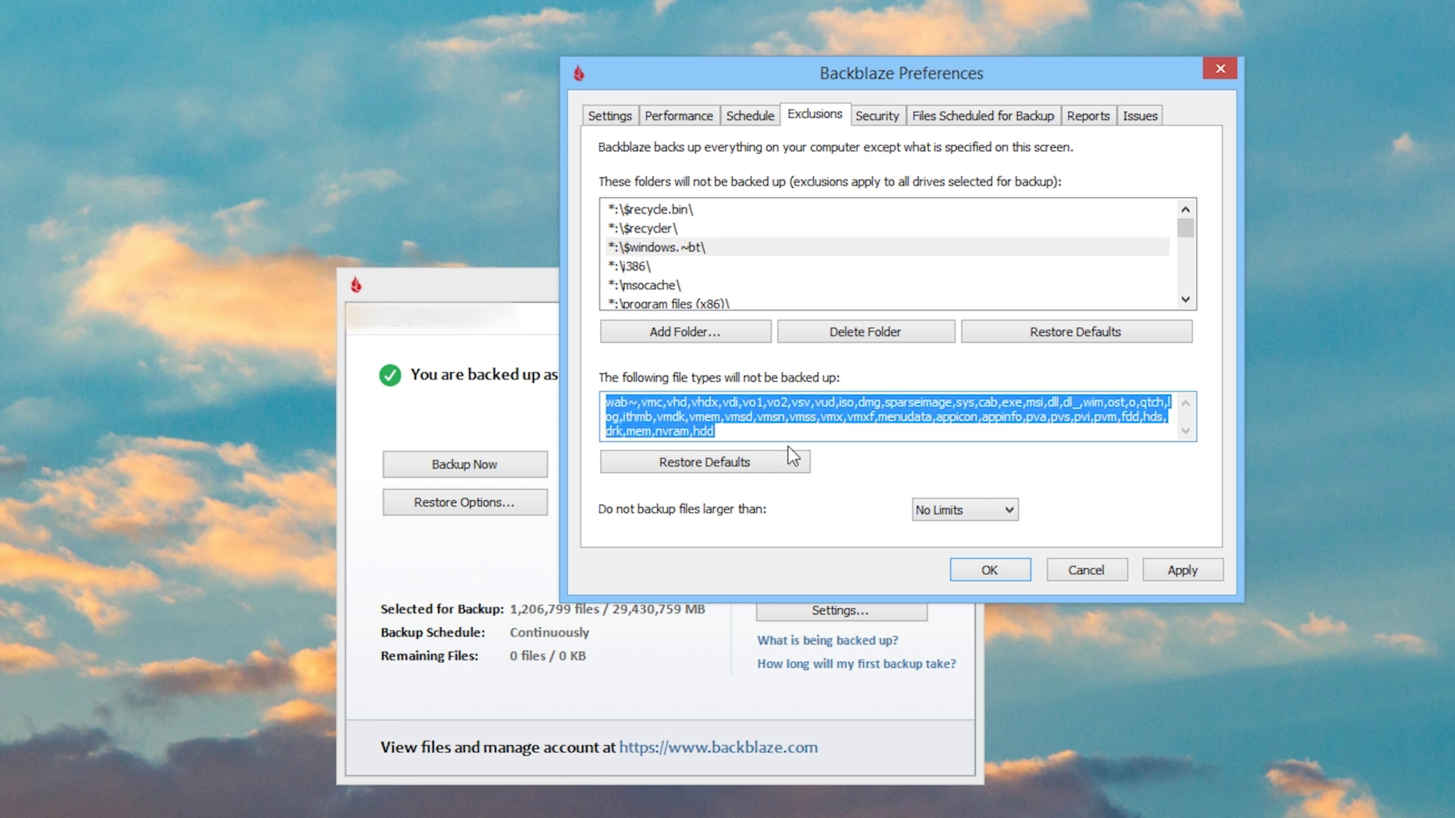
key(Delete)
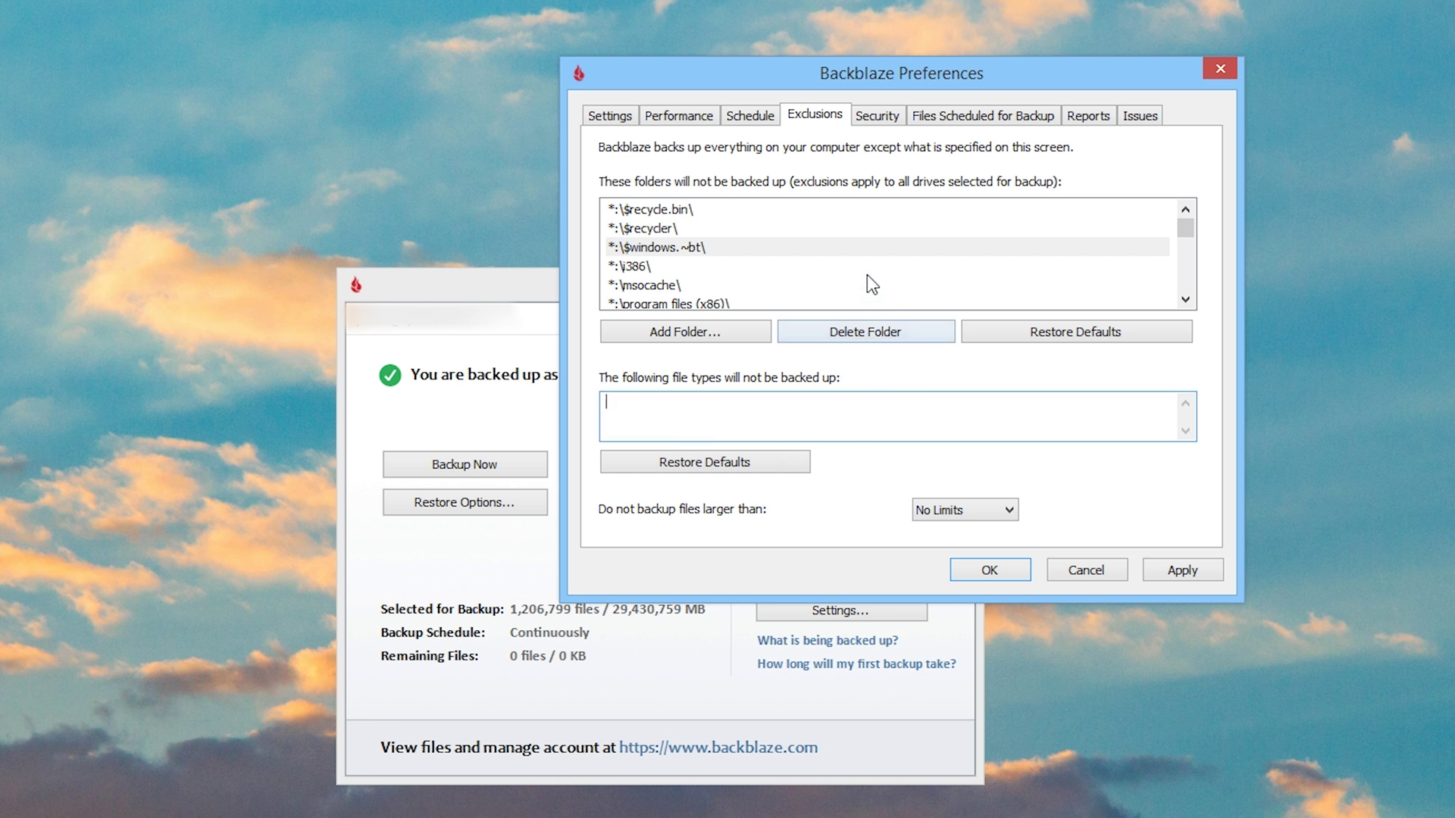
Apply the changed exclusions and start an immediate Backblaze backup.
mouse_move(1184, 238)
mouse_down()
mouse_move(1183, 294)
mouse_move(1192, 231)
mouse_up()
click(1175, 572)
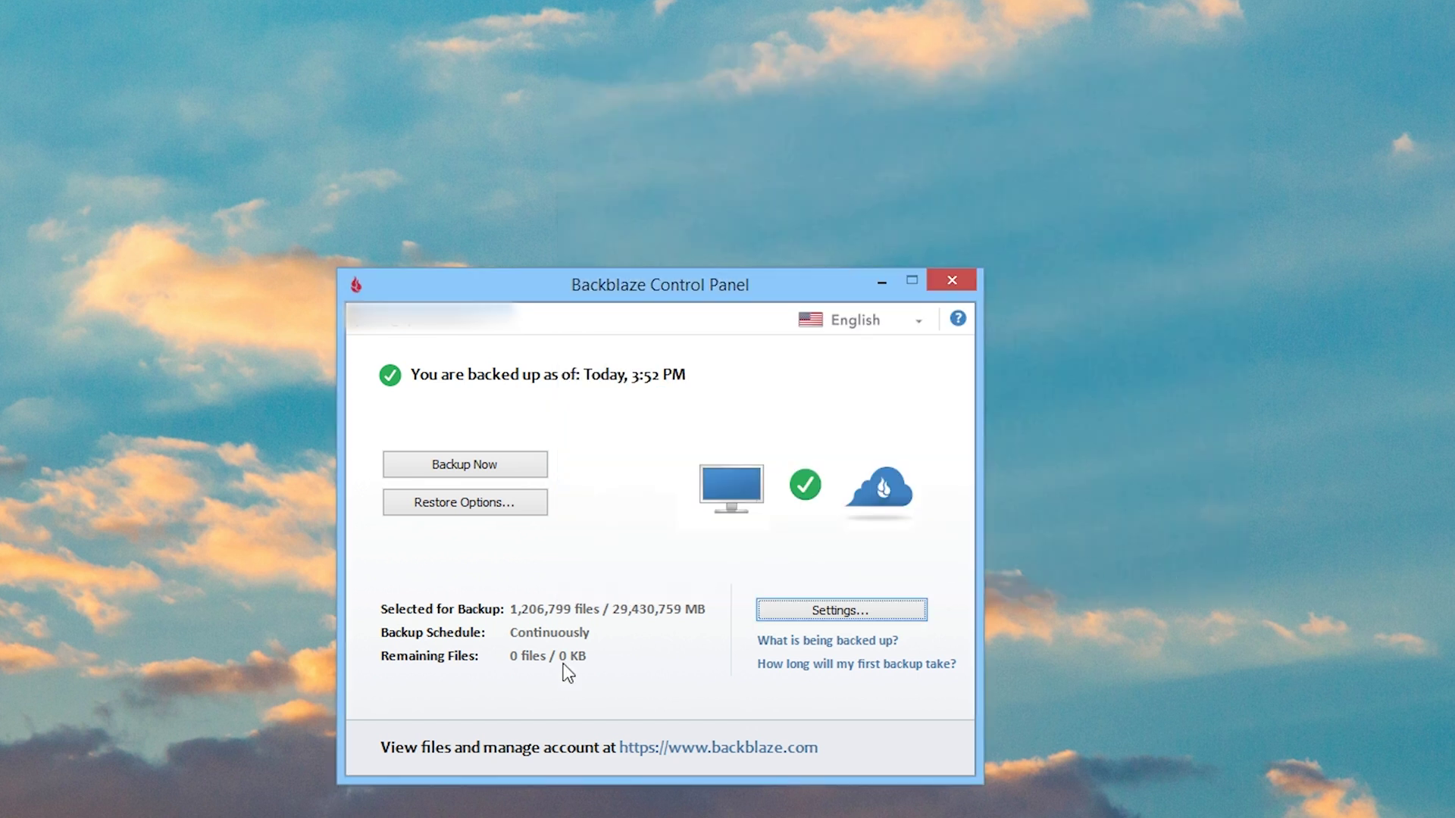
click(488, 467)
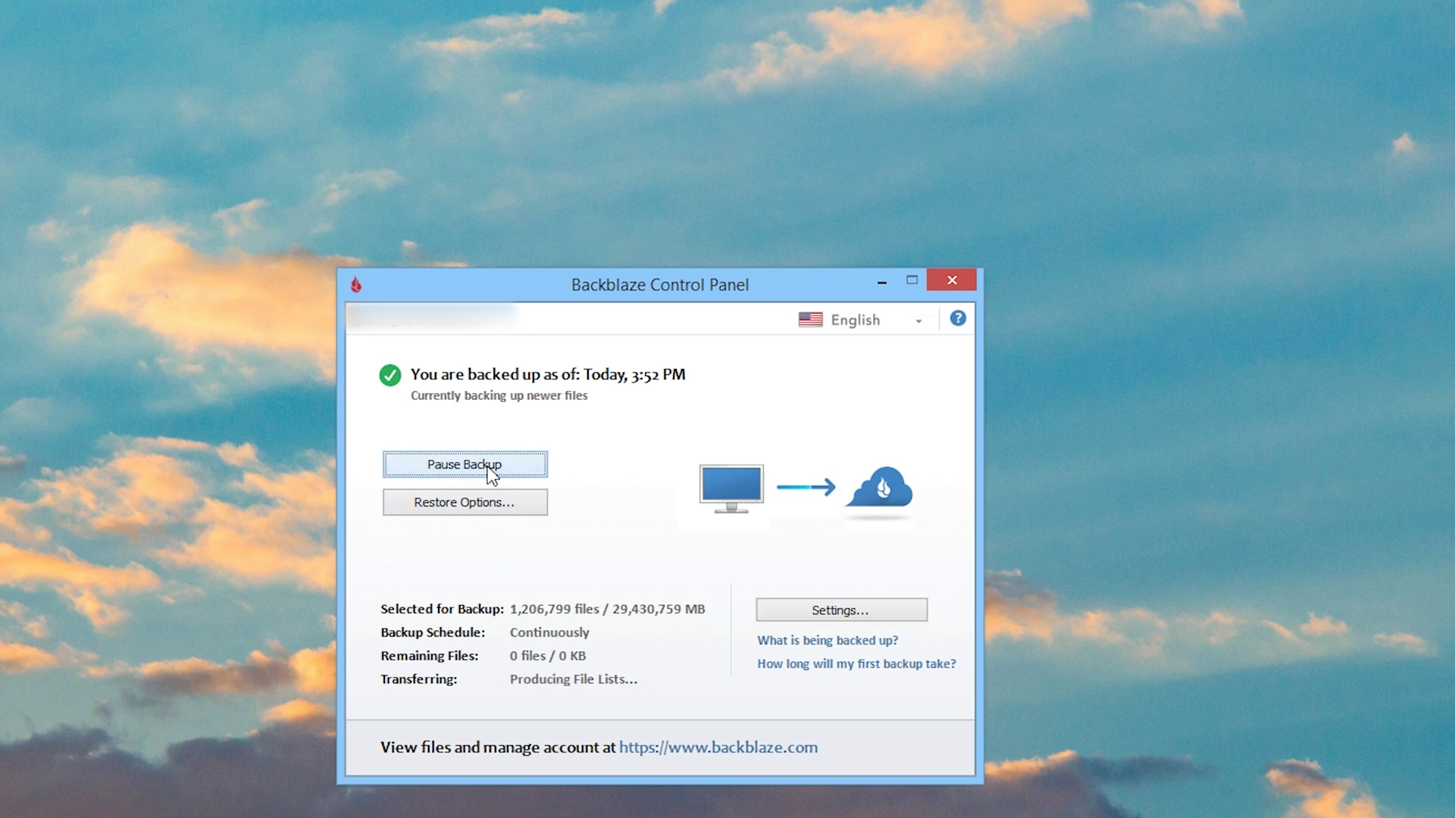